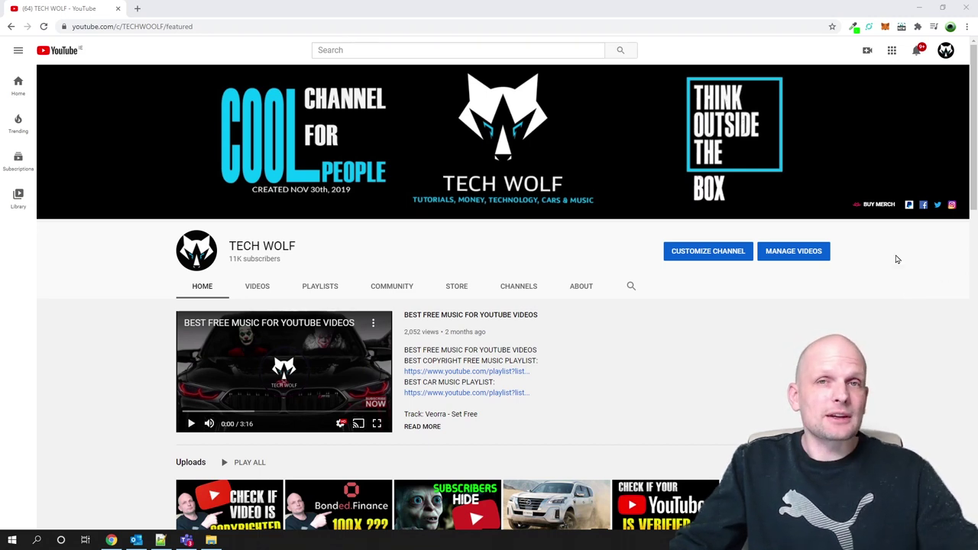
Switch to YouTube Studio from the account menu and browse the Content list of channel uploads.
click(946, 51)
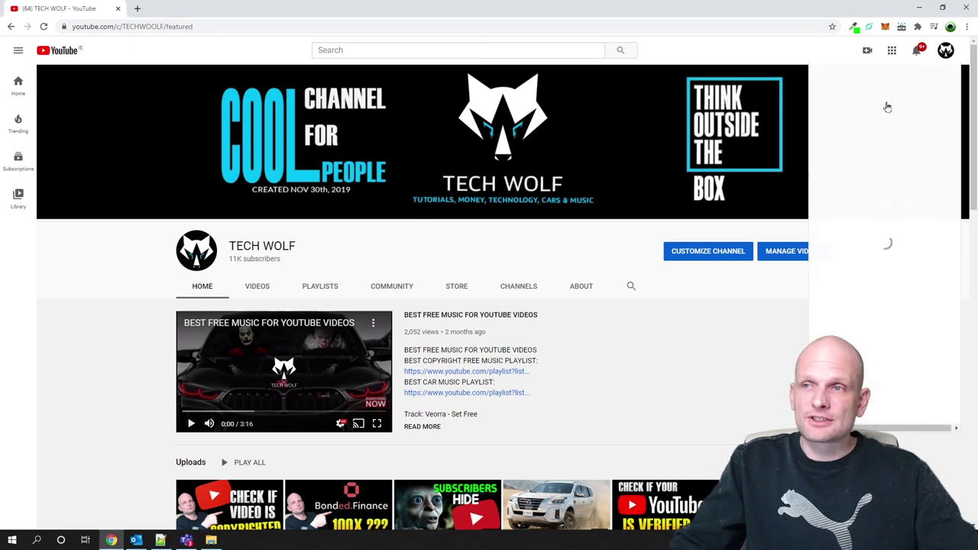
click(848, 158)
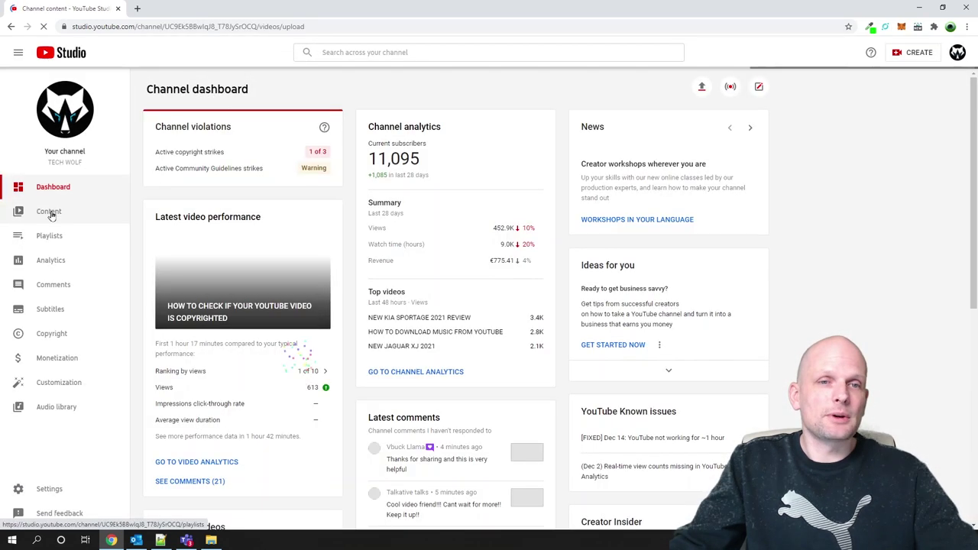
click(51, 216)
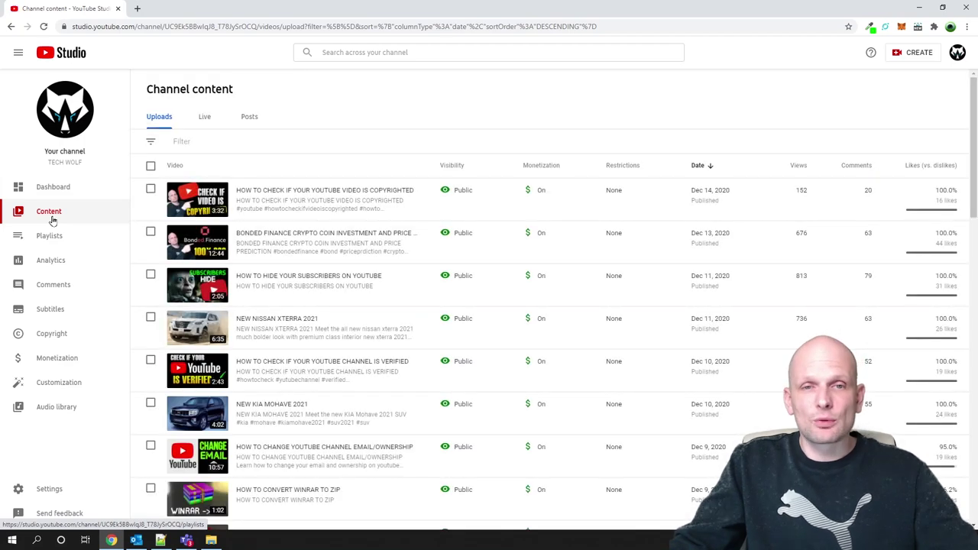
scroll(314, 219, down, 10)
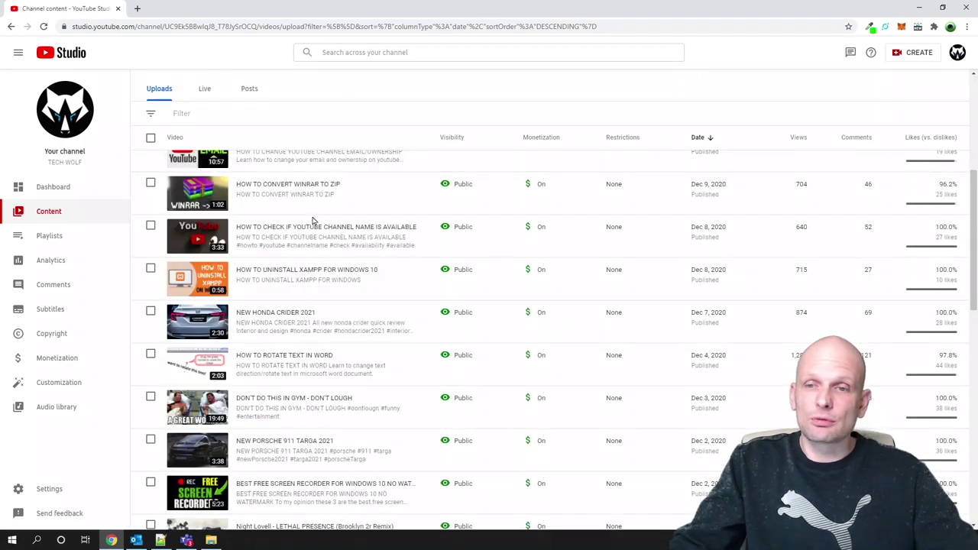
scroll(313, 219, up, 5)
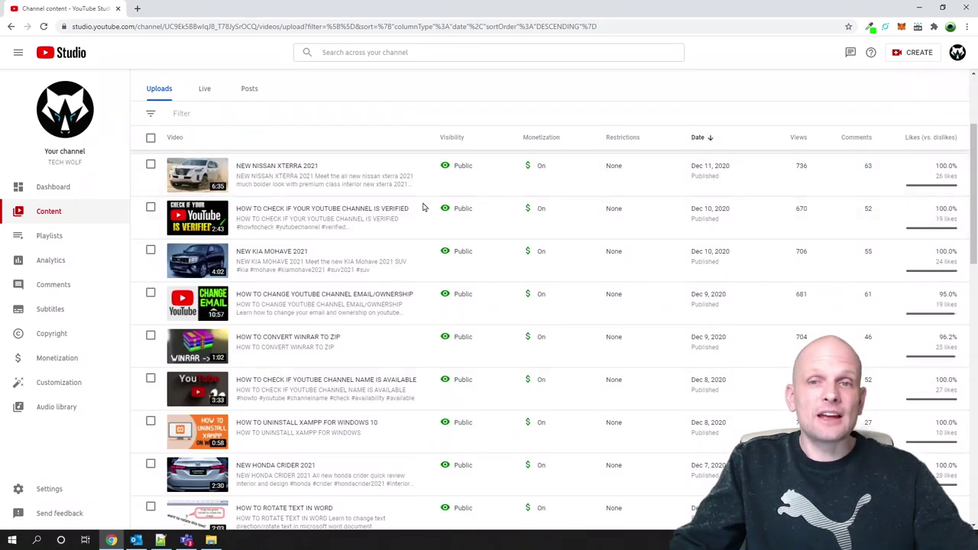
scroll(426, 255, down, 6)
scroll(426, 255, up, 10)
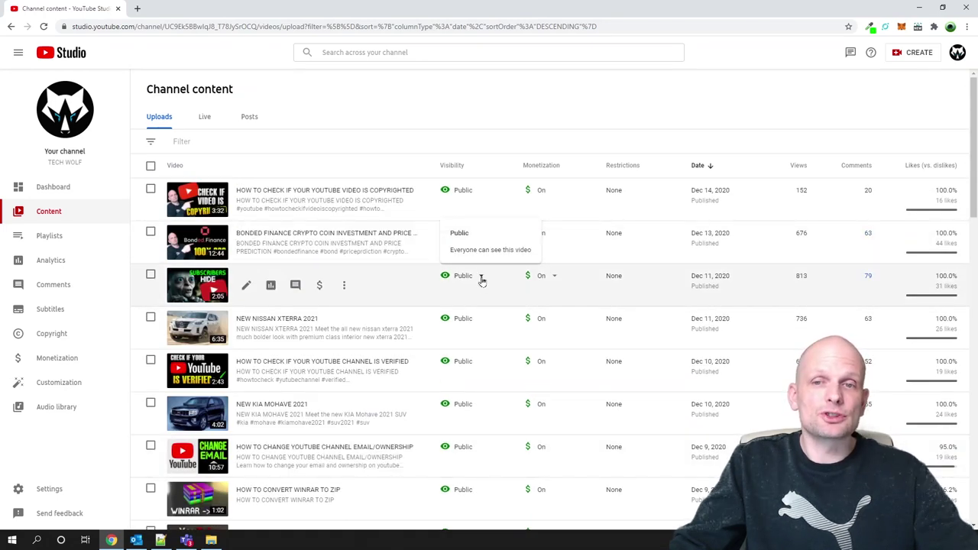
click(481, 191)
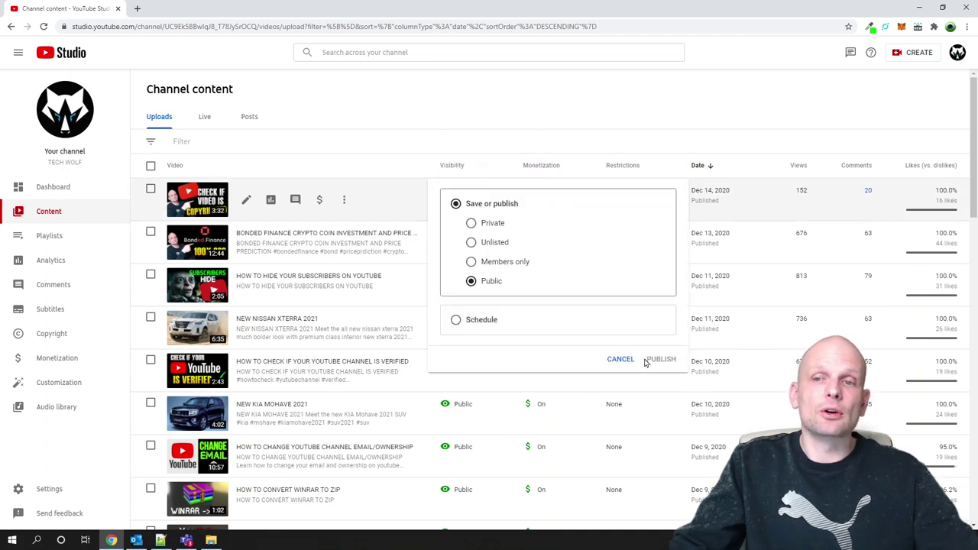
click(329, 144)
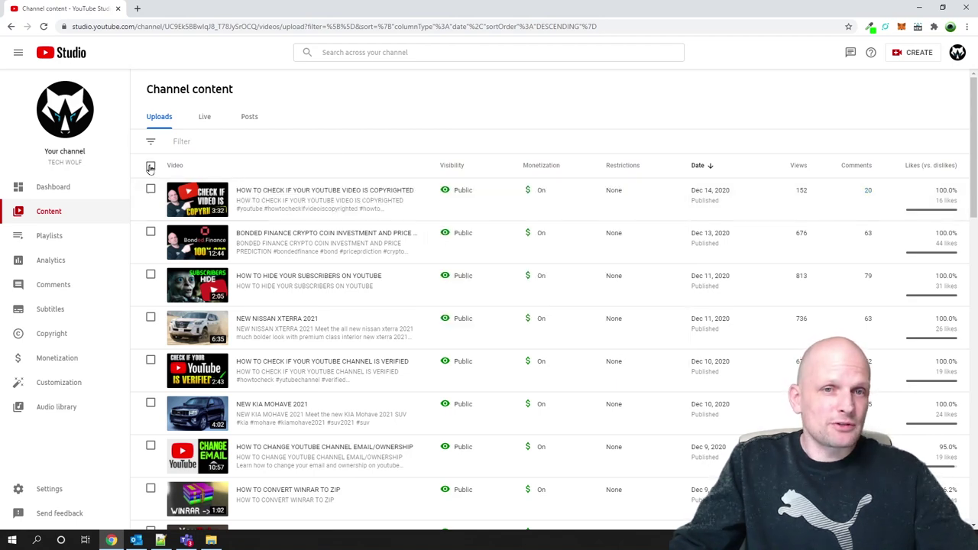
scroll(359, 275, down, 2)
scroll(357, 273, down, 8)
scroll(355, 273, up, 12)
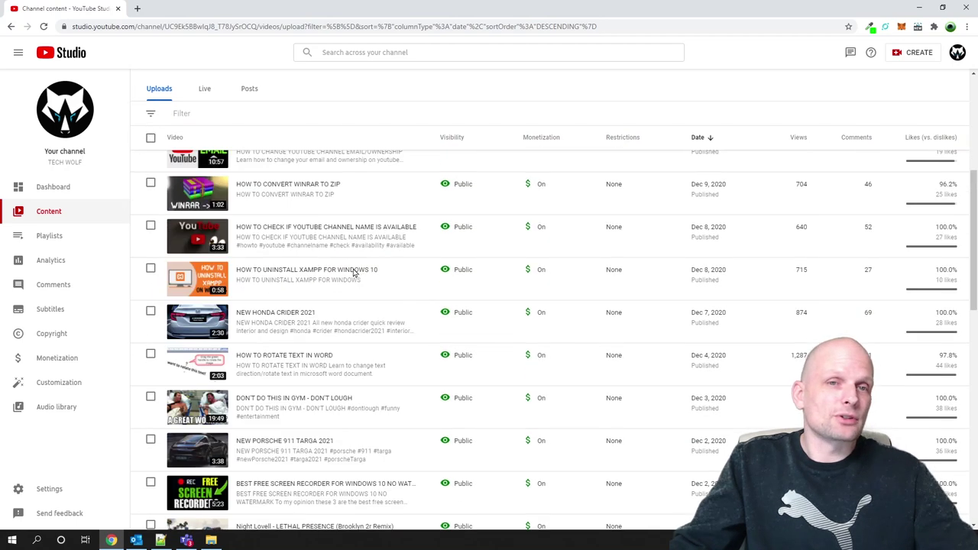
click(150, 166)
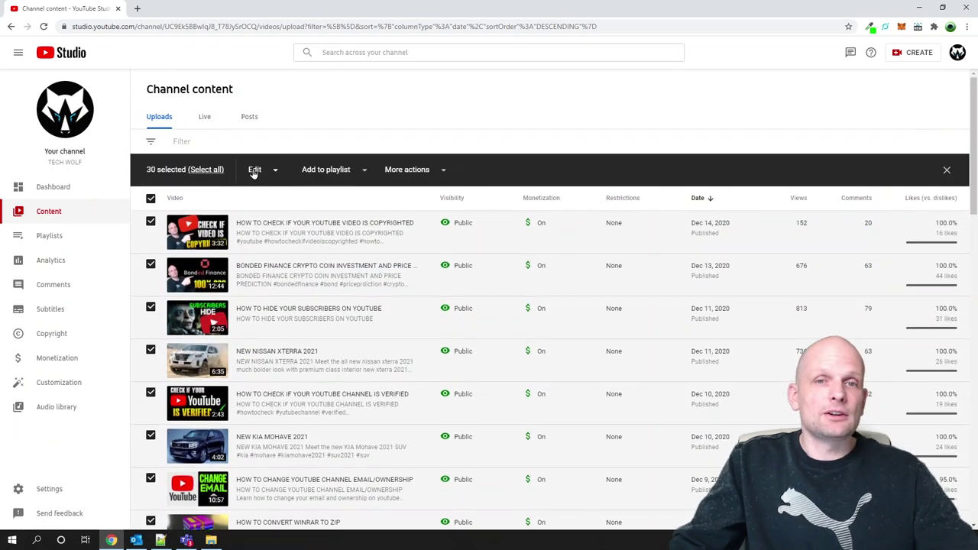
click(253, 168)
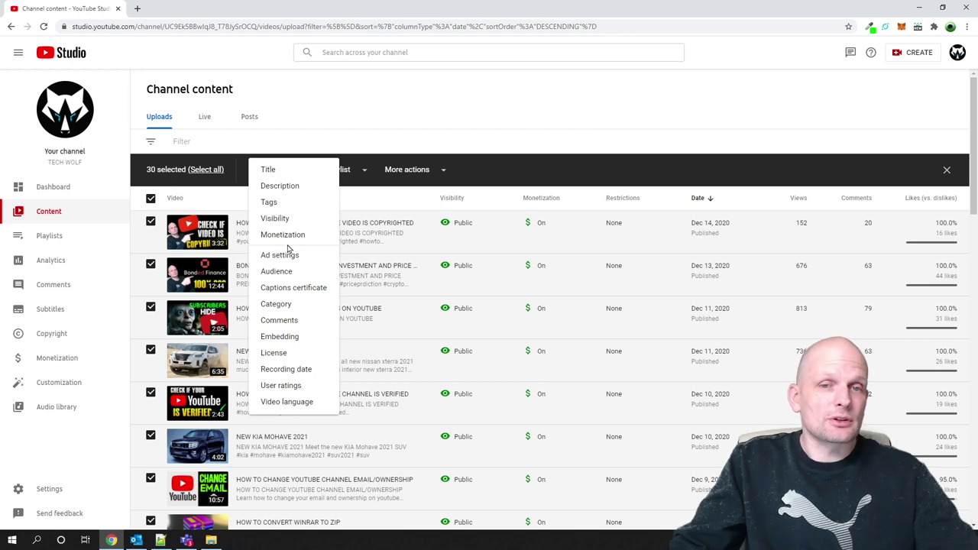
click(390, 142)
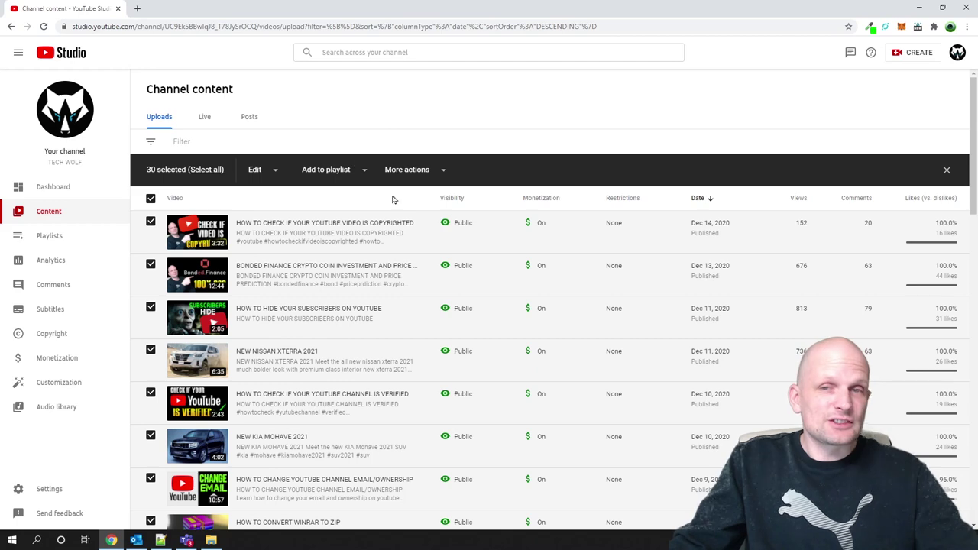
click(947, 170)
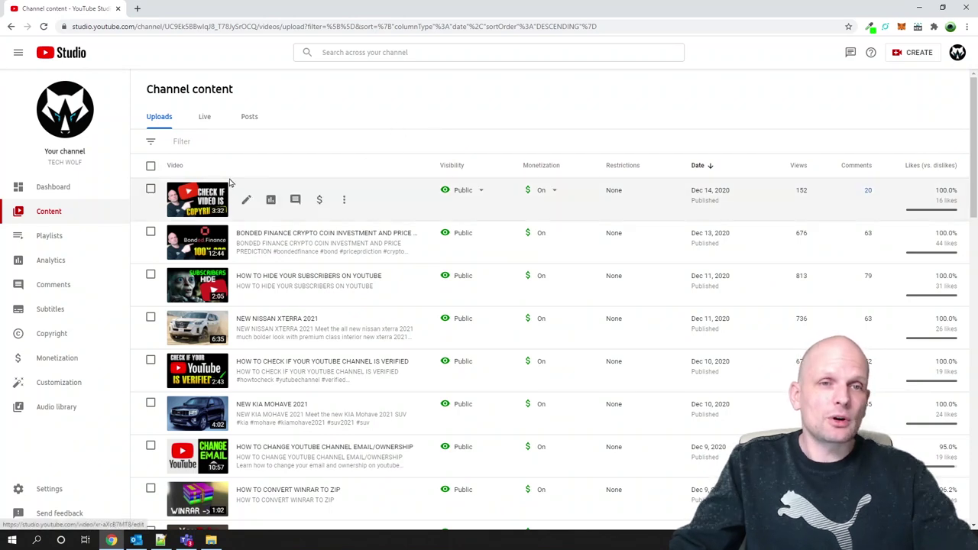
Return to the channel Dashboard and find the Recent subscribers card.
click(46, 191)
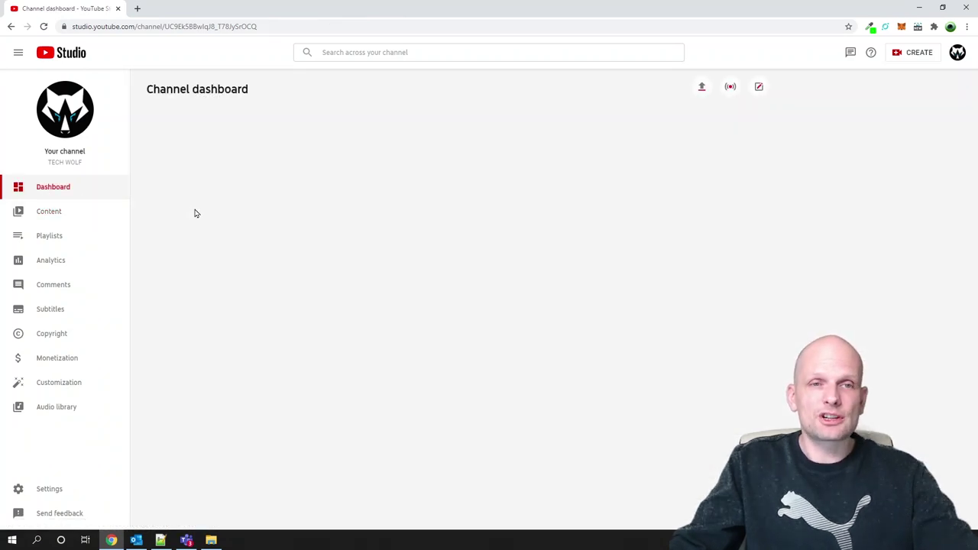
scroll(237, 215, down, 5)
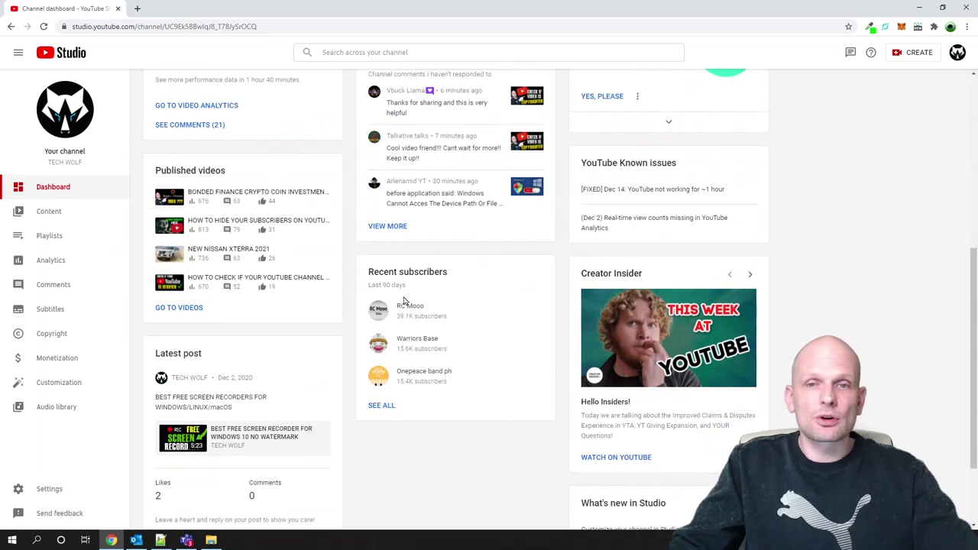
drag(369, 273, 495, 273)
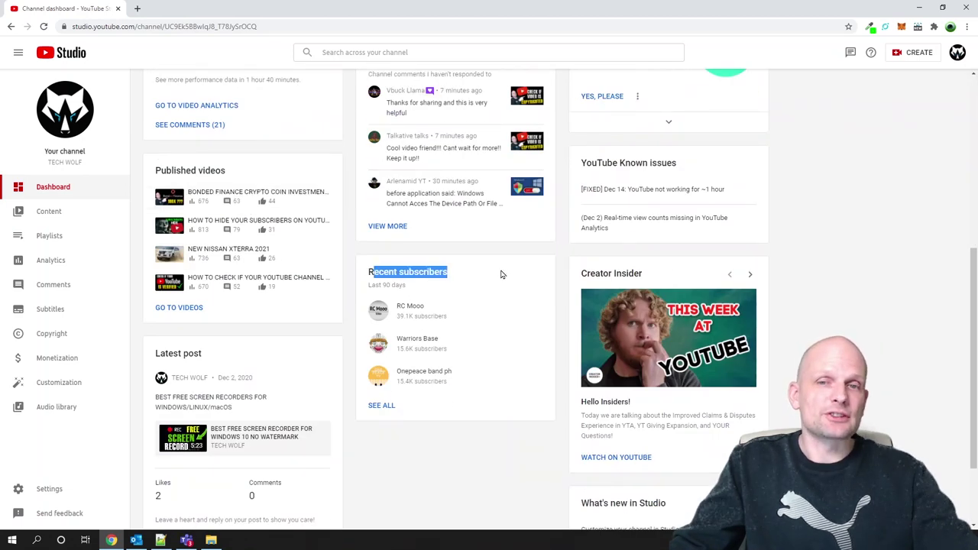
Page through the full Recent subscribers list, then close it.
click(381, 405)
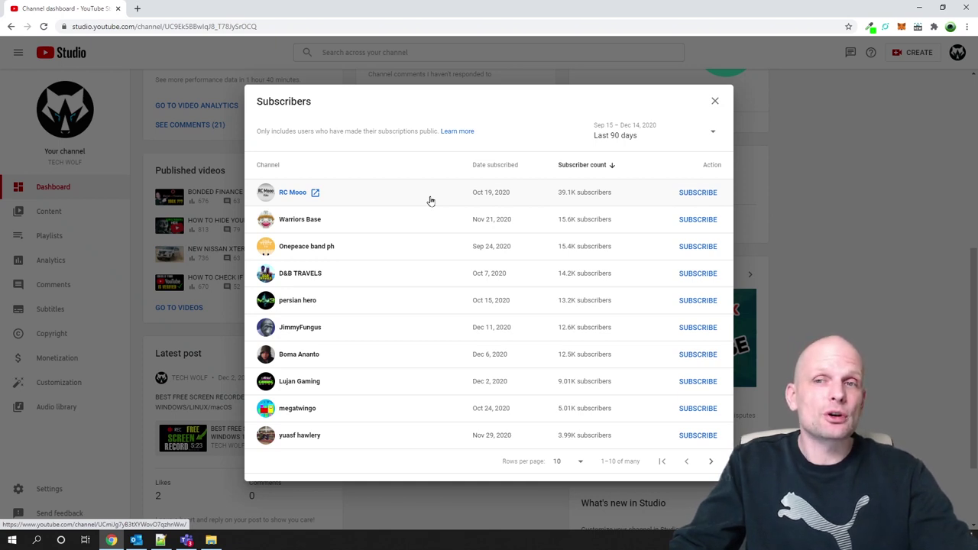
click(712, 462)
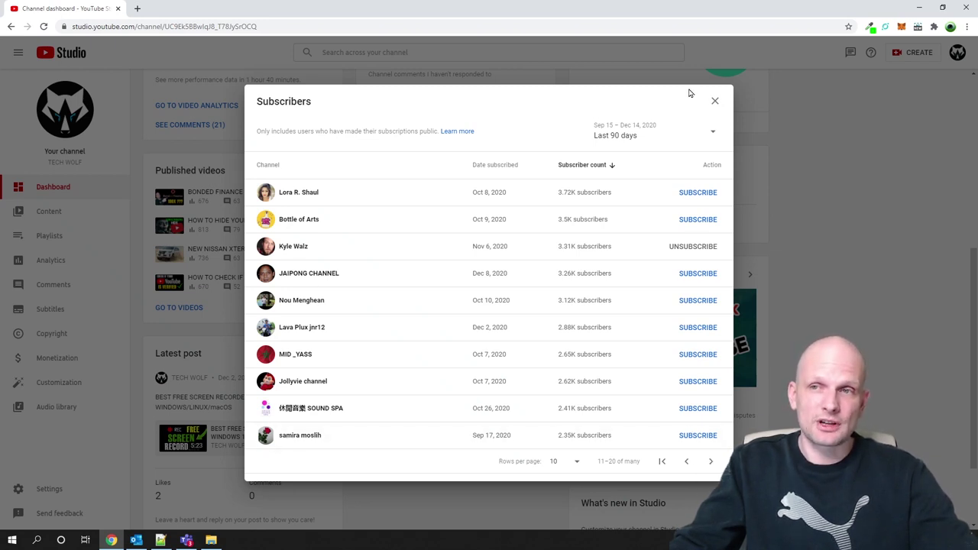
click(714, 102)
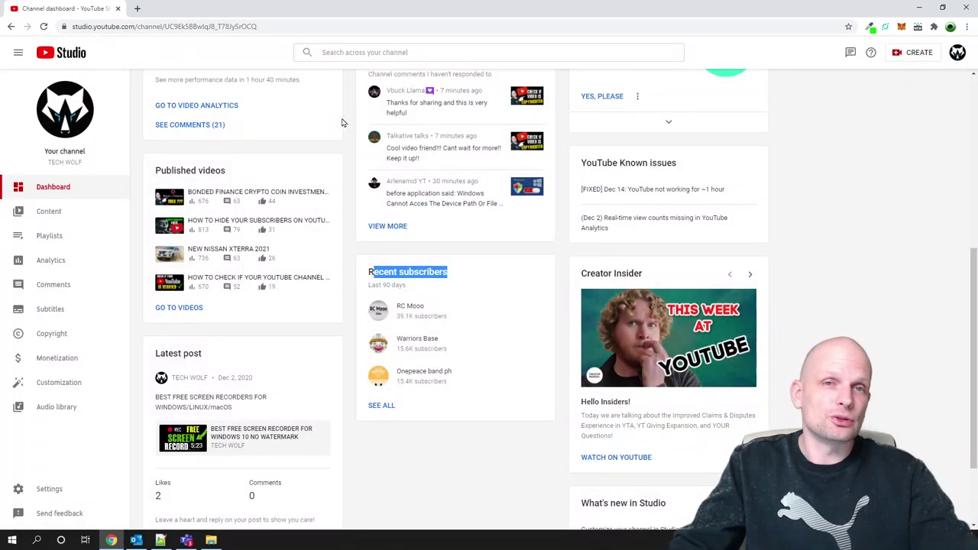
Go to Settings > Channel > Advanced settings and choose Manage YouTube account.
scroll(343, 130, up, 5)
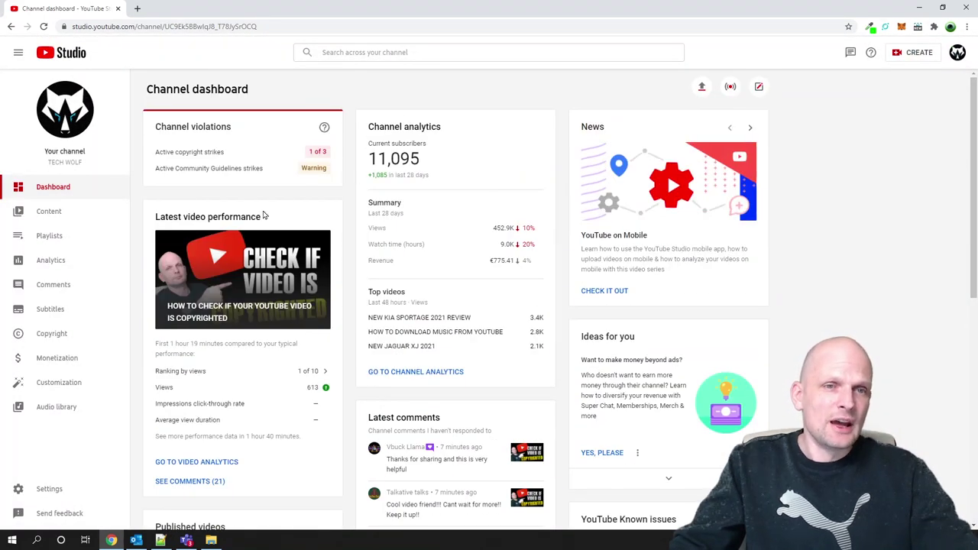
click(39, 489)
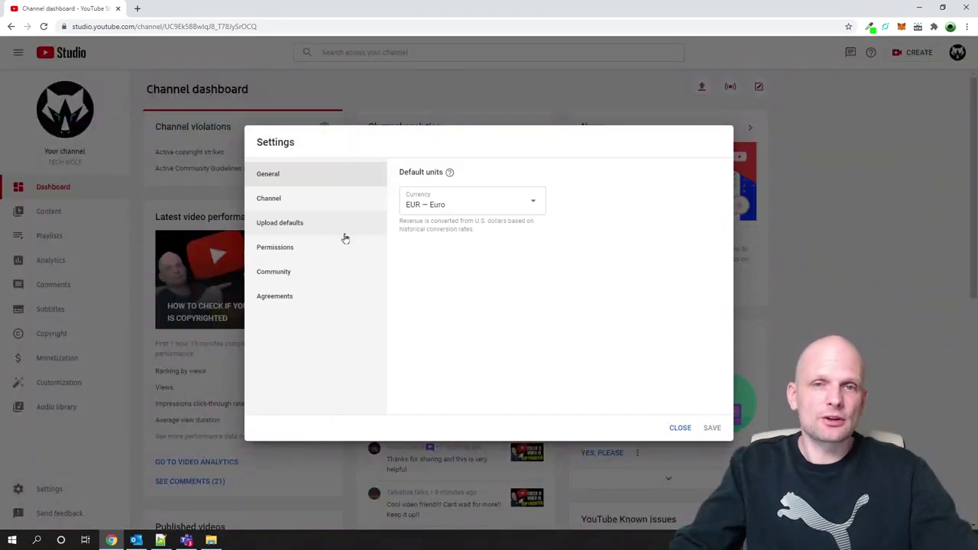
click(284, 199)
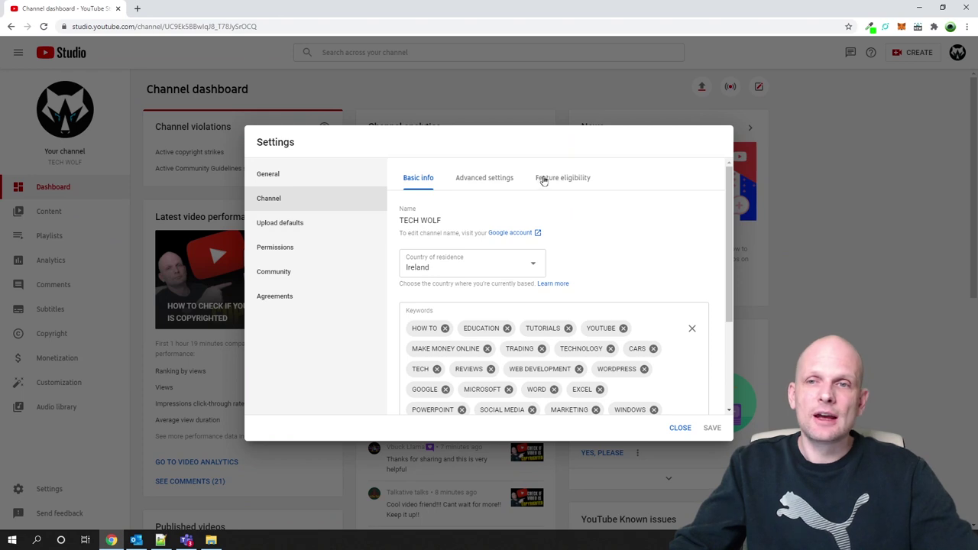
click(498, 178)
scroll(516, 276, down, 10)
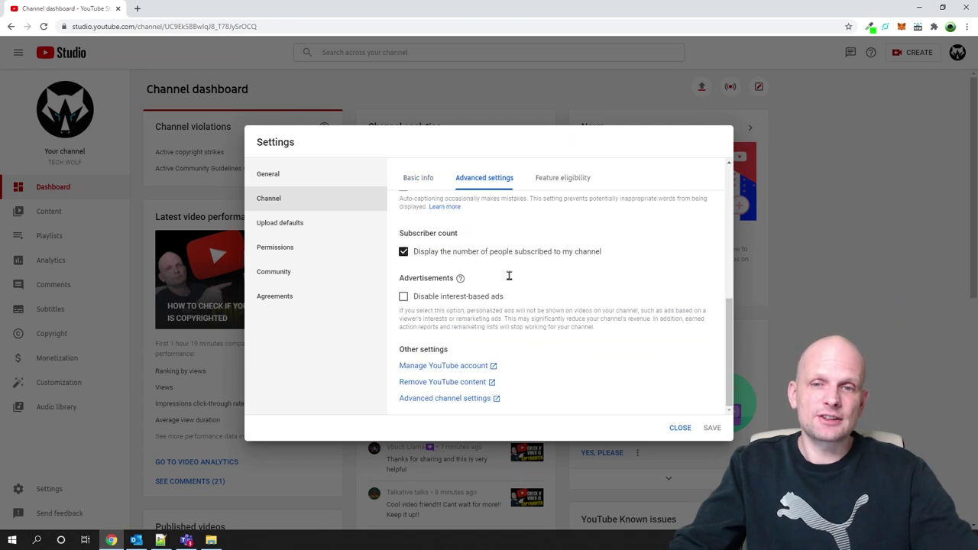
click(464, 368)
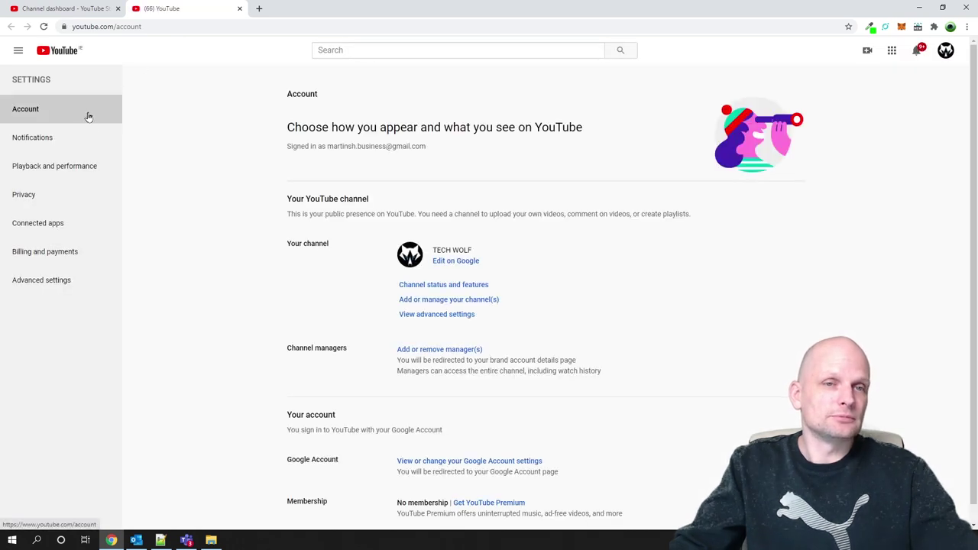
On the Privacy page, turn off 'Keep all my subscriptions private'.
click(31, 197)
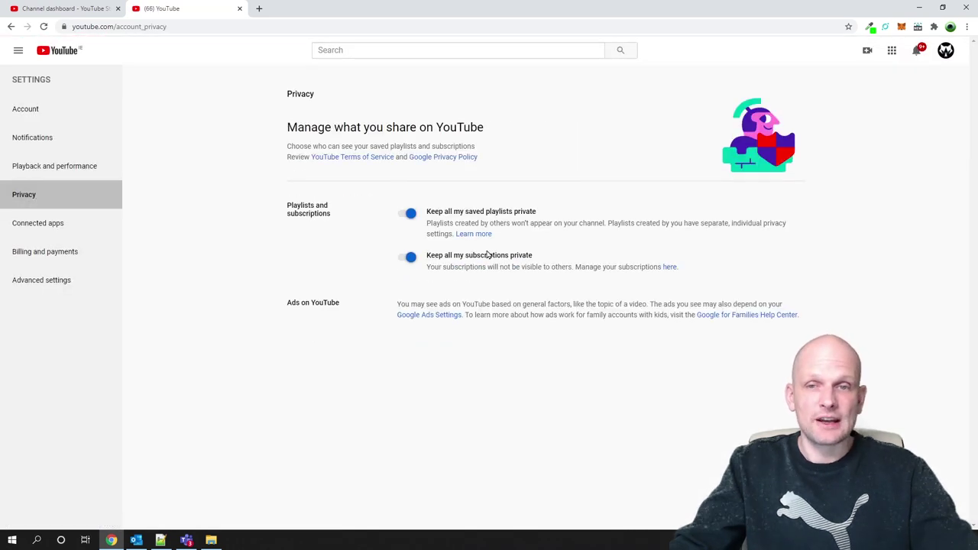
drag(533, 255, 425, 256)
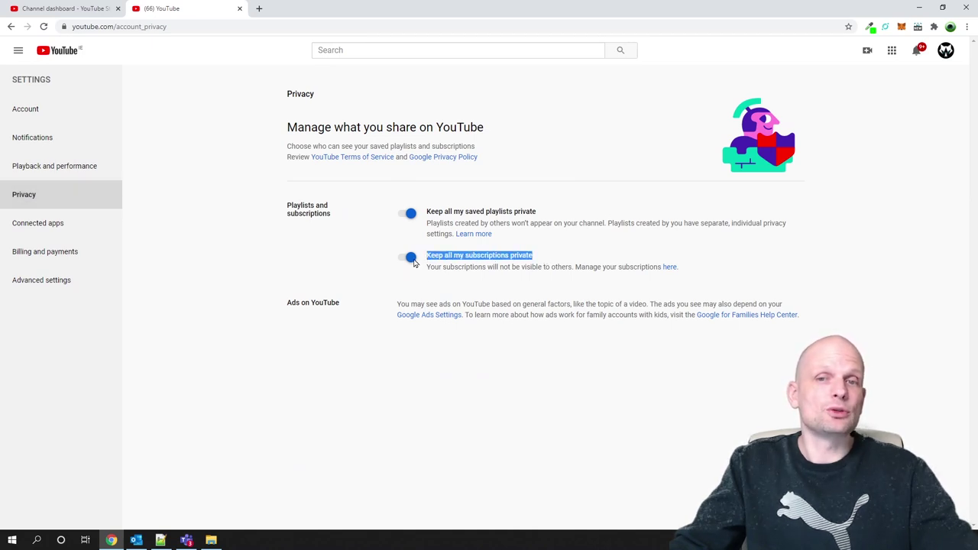
click(412, 259)
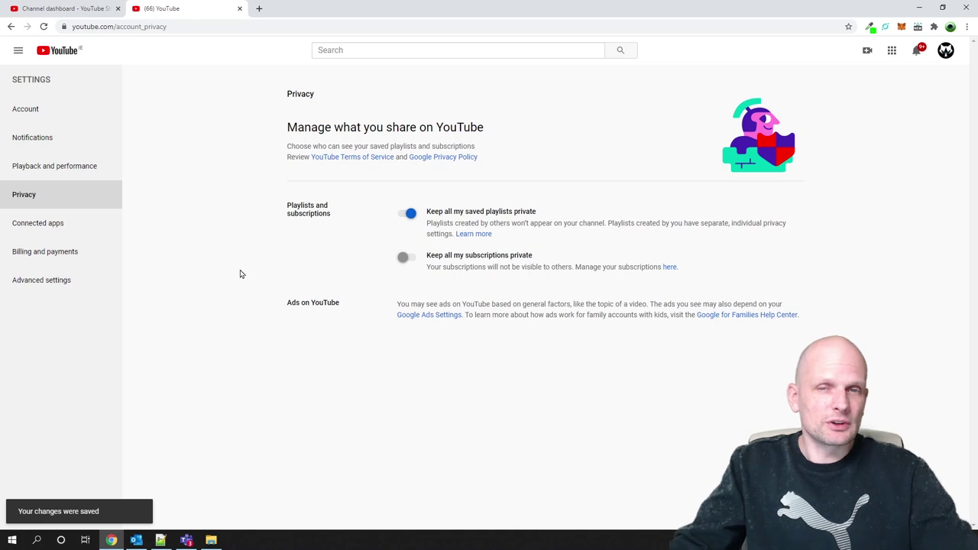